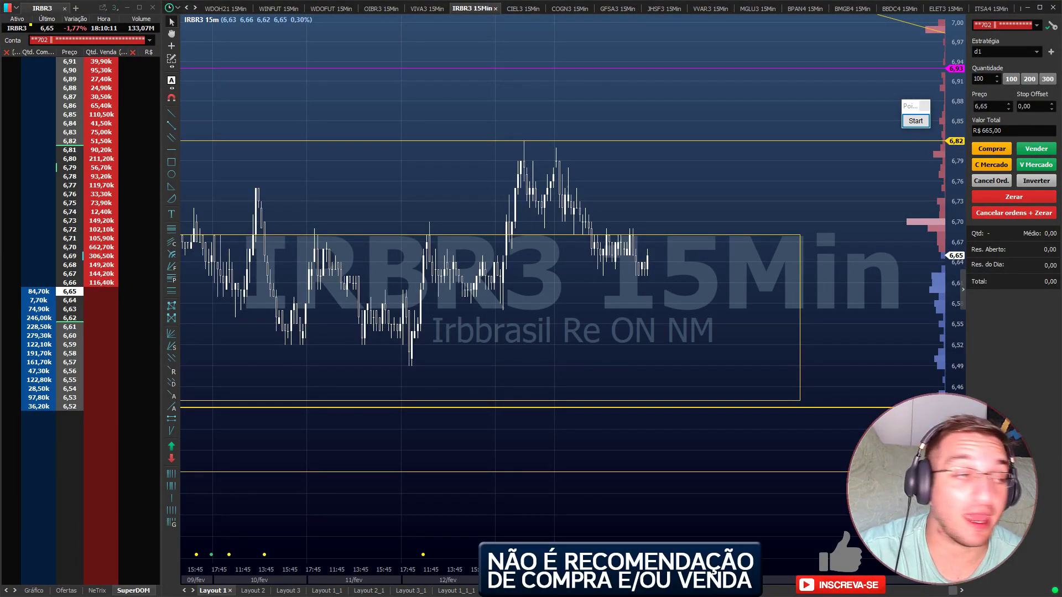
# - Switch to the Ações compradas spreadsheet and check the number of shares in the IRBR3 and COGN3 positions entered on 18/02/2021
pyautogui.hotkey('alt', 'Tab')
pyautogui.scroll(-1, 359, 318)
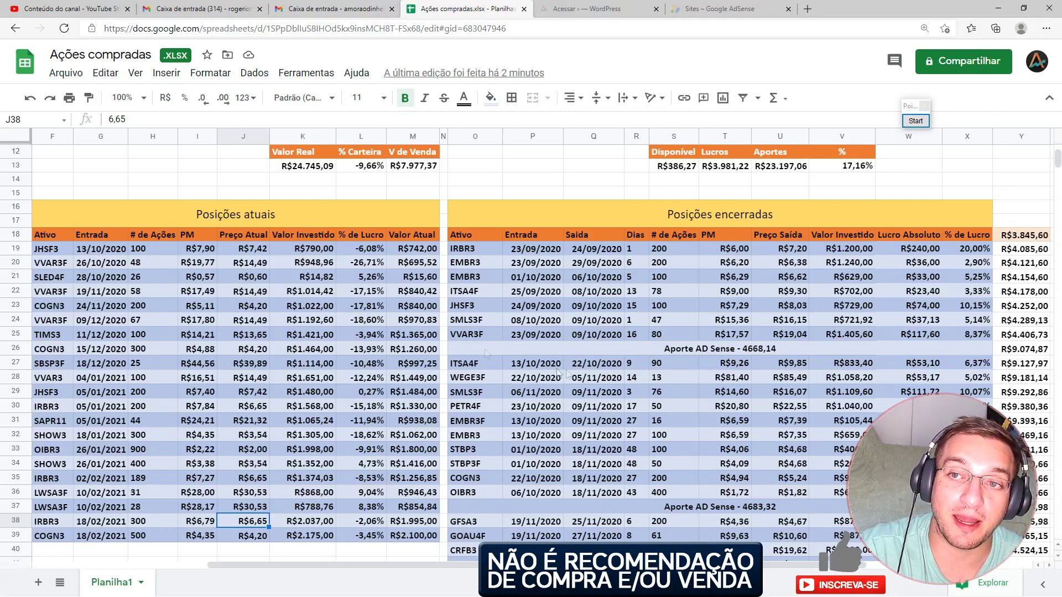
pyautogui.scroll(-4, 520, 482)
pyautogui.scroll(-1, 519, 482)
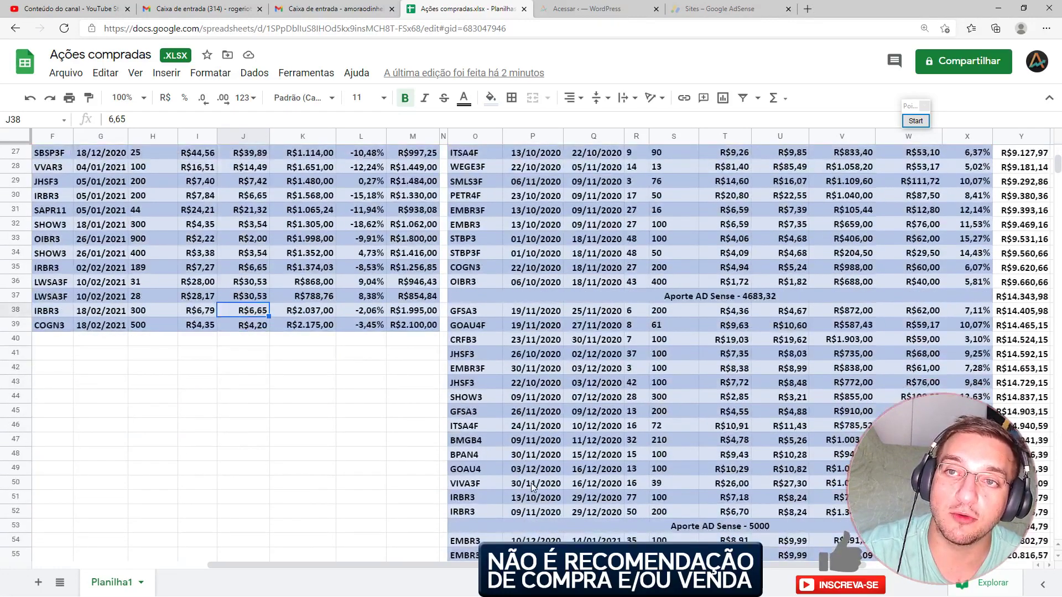
pyautogui.click(152, 309)
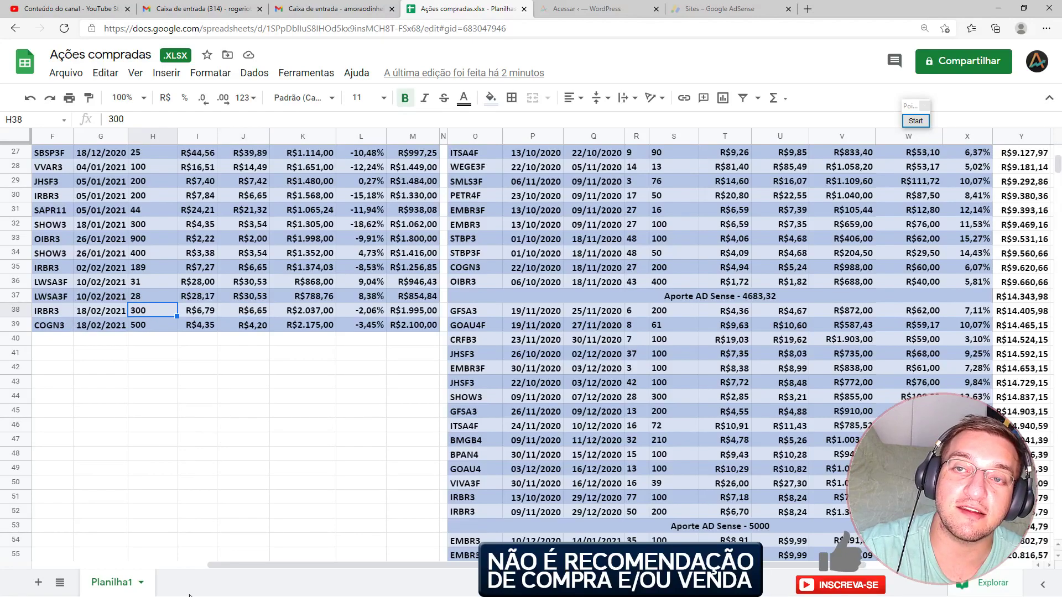
pyautogui.click(153, 326)
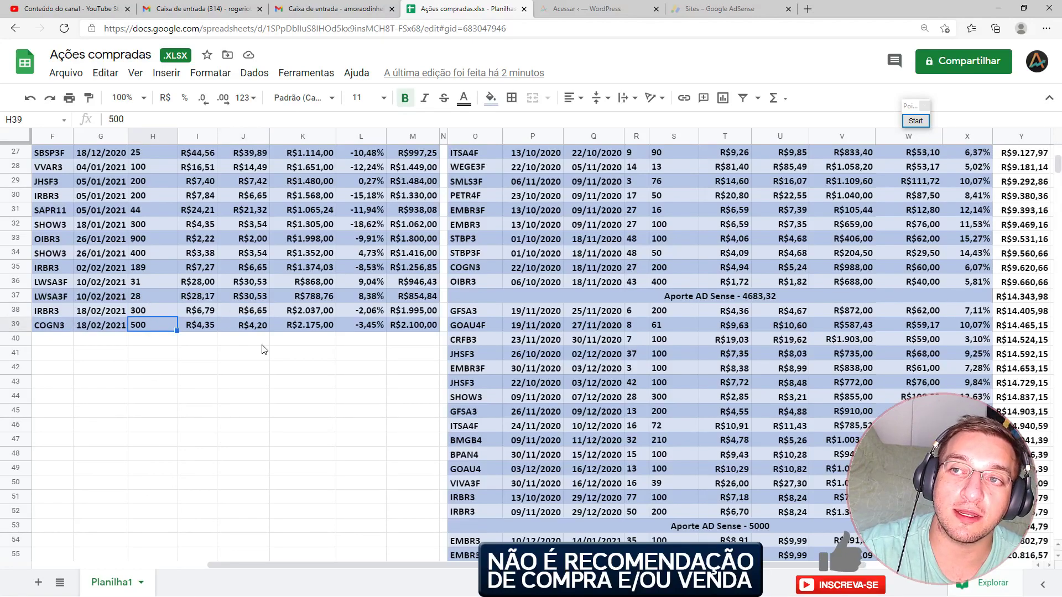
pyautogui.scroll(5, 298, 391)
pyautogui.scroll(-2, 299, 393)
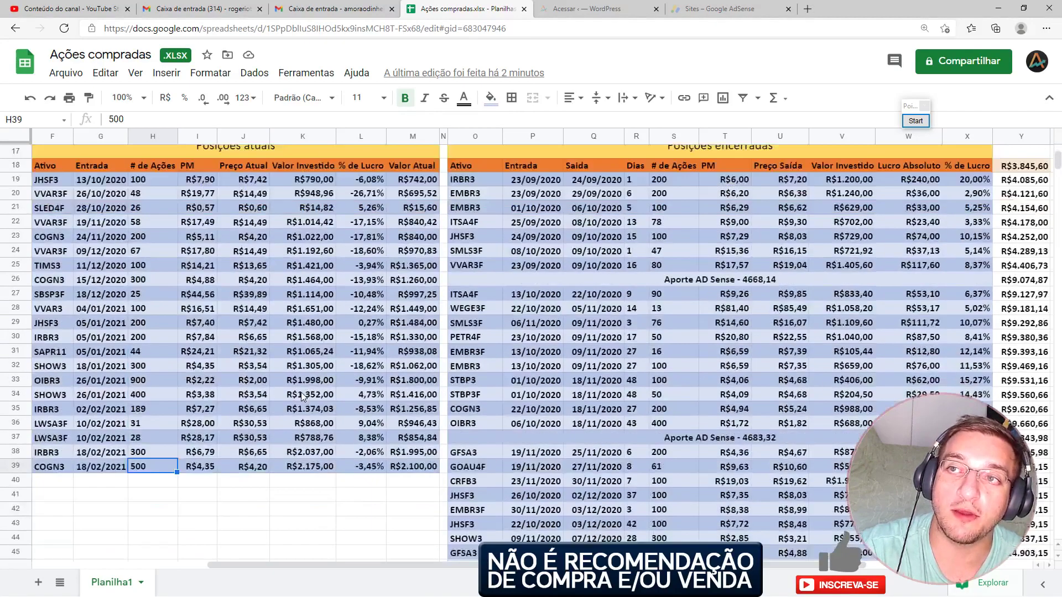
# - Check the invested values of the IRBR3 and COGN3 positions entered on 18/02/2021
pyautogui.click(307, 451)
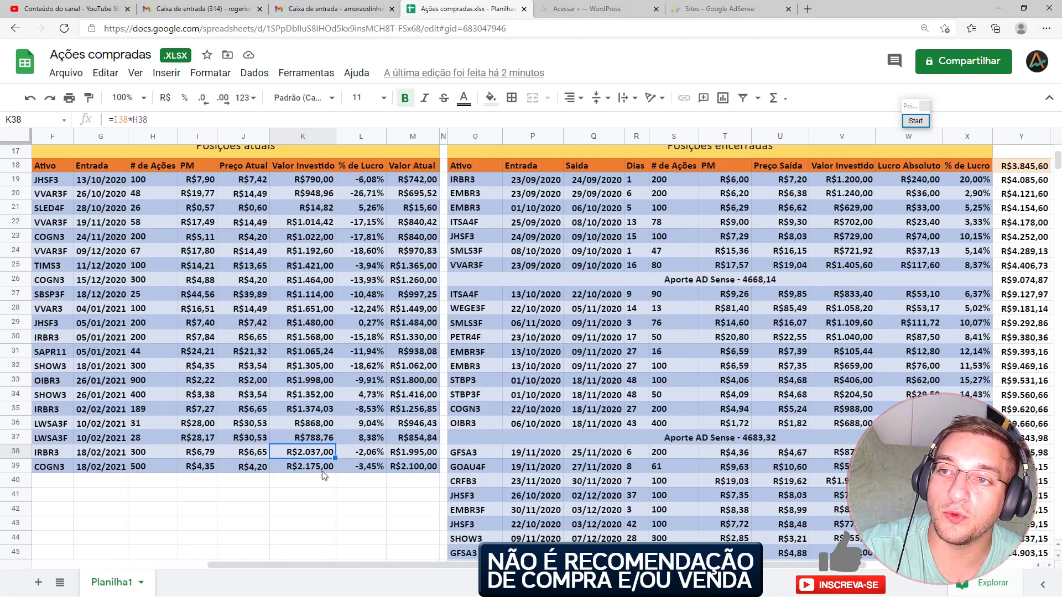
pyautogui.click(321, 469)
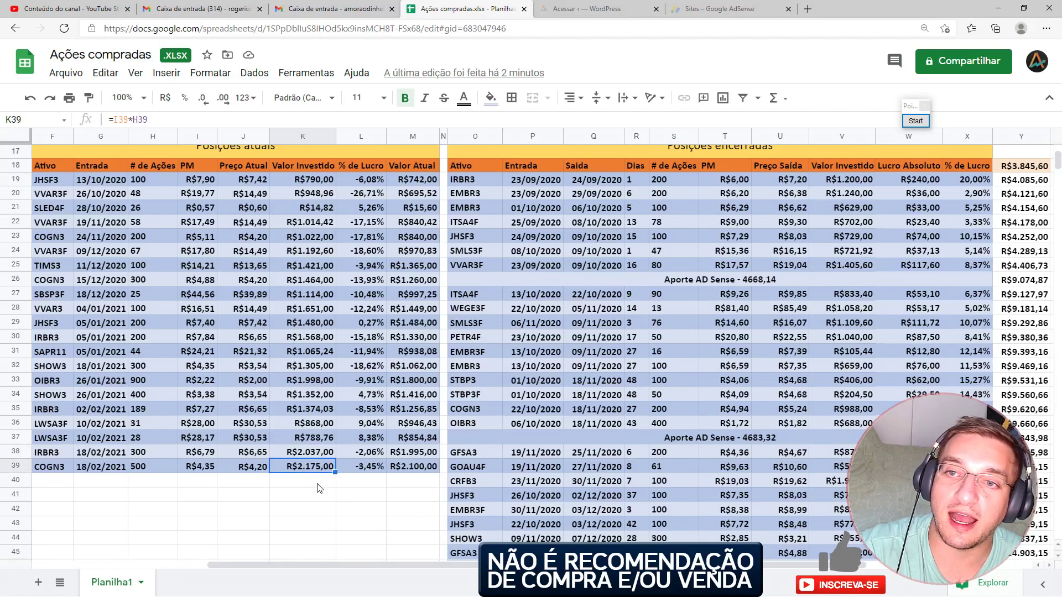
pyautogui.scroll(-1, 792, 487)
pyautogui.scroll(1, 791, 484)
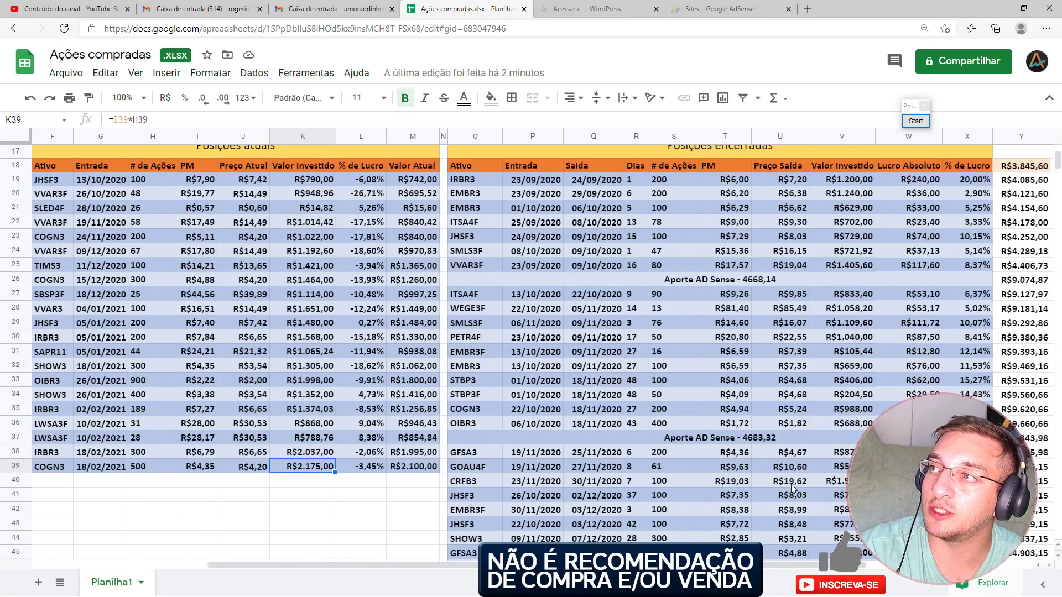
# - Review the invested values in the closed positions table, including the CRFB3 trade, down to the latest entries
pyautogui.scroll(-4, 790, 484)
pyautogui.click(852, 307)
pyautogui.scroll(3, 851, 307)
pyautogui.scroll(6, 850, 307)
pyautogui.scroll(-13, 849, 317)
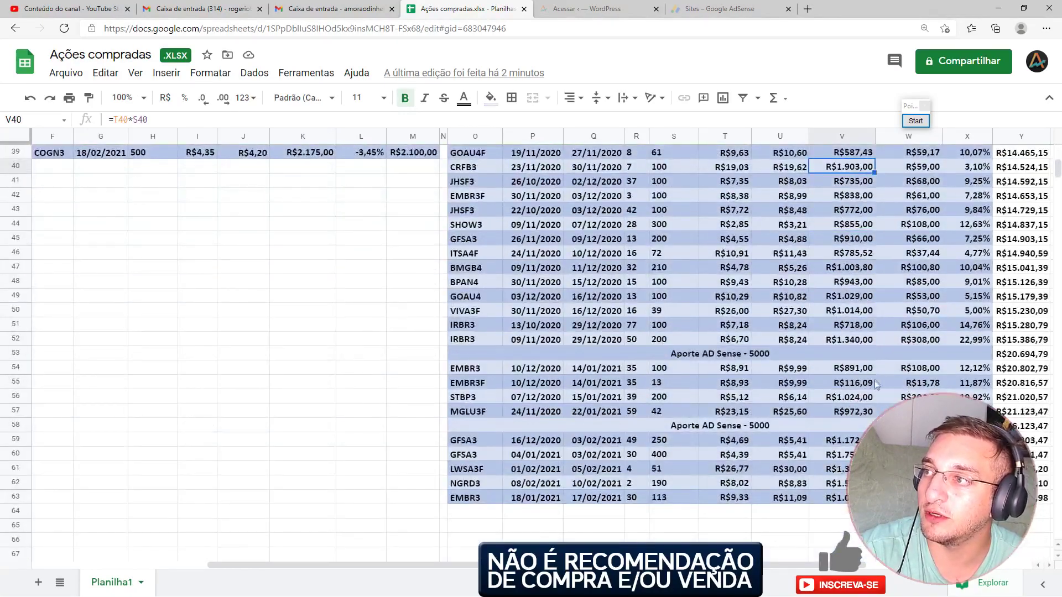
pyautogui.scroll(7, 314, 354)
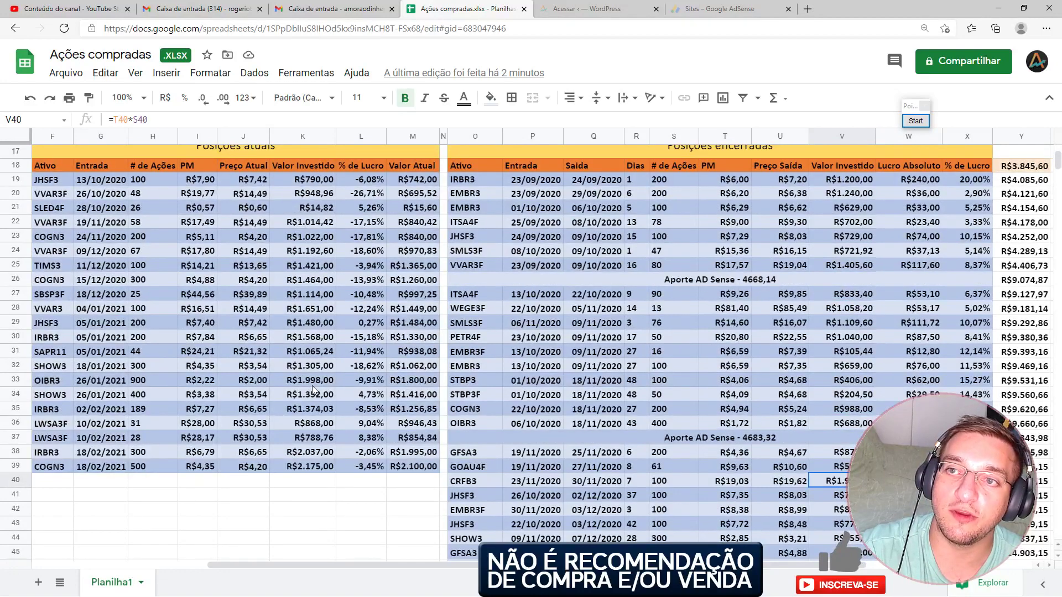
# - Check the invested value of the OIBR3 position among the current positions
pyautogui.click(315, 380)
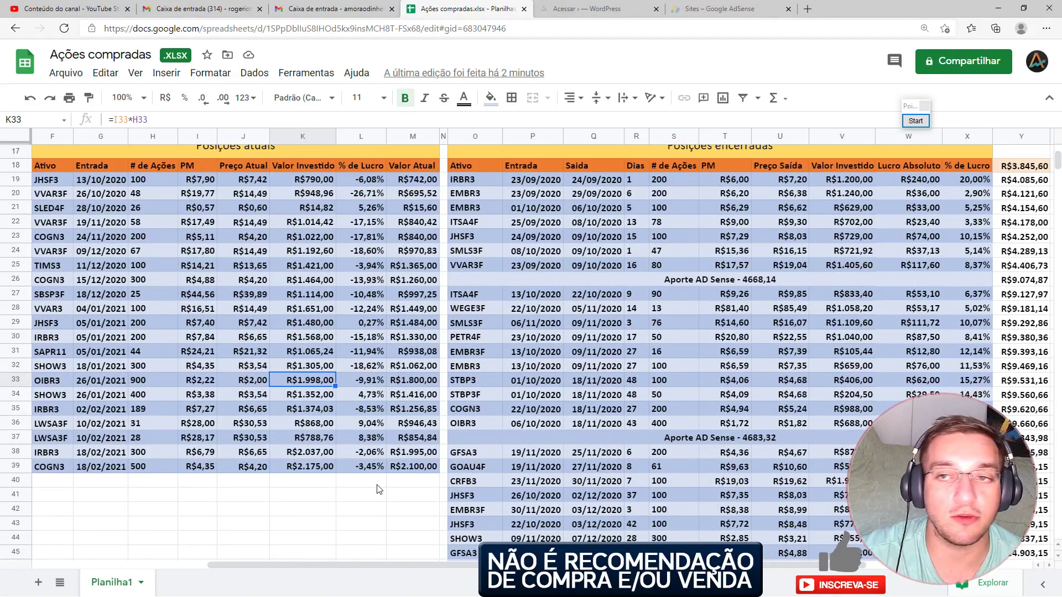
pyautogui.scroll(-2, 409, 495)
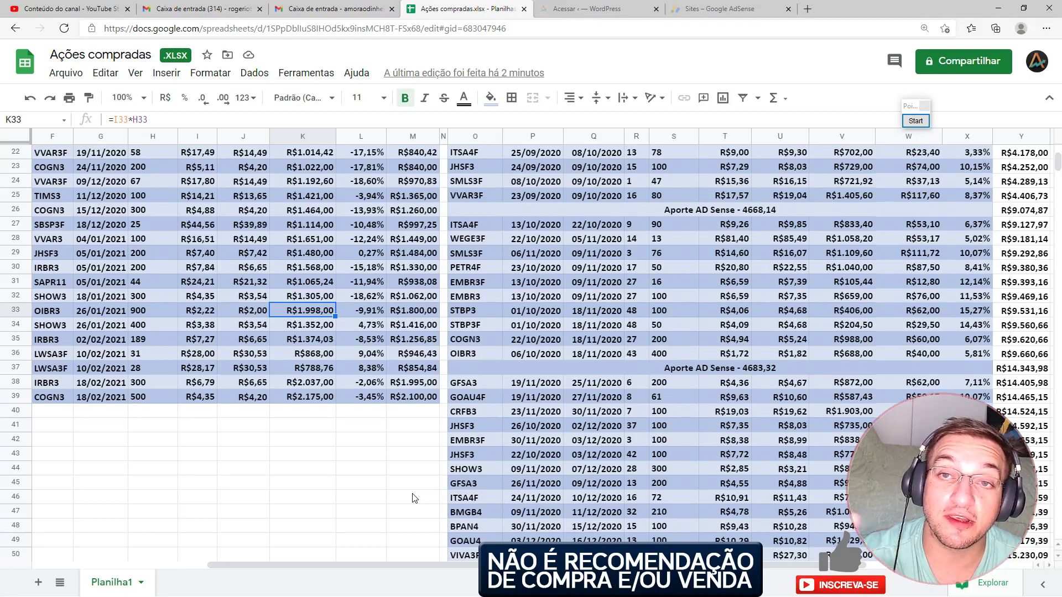
pyautogui.scroll(2, 414, 498)
pyautogui.scroll(1, 413, 498)
pyautogui.scroll(-1, 413, 499)
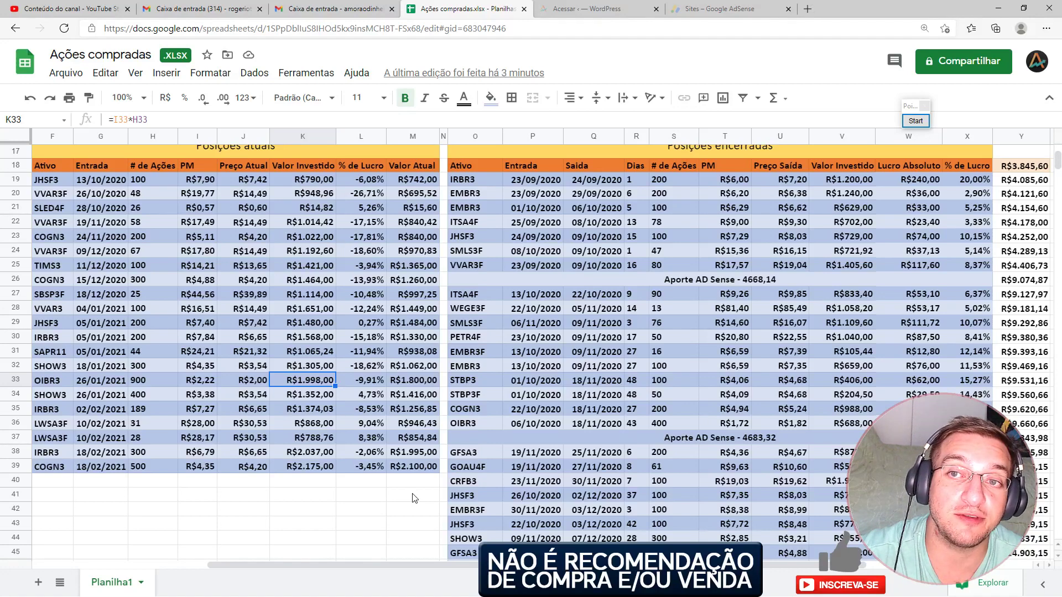
# - Point out the tickers of the last two purchases in the current positions table, IRBR3 and COGN3
pyautogui.click(56, 450)
pyautogui.scroll(-2, 55, 451)
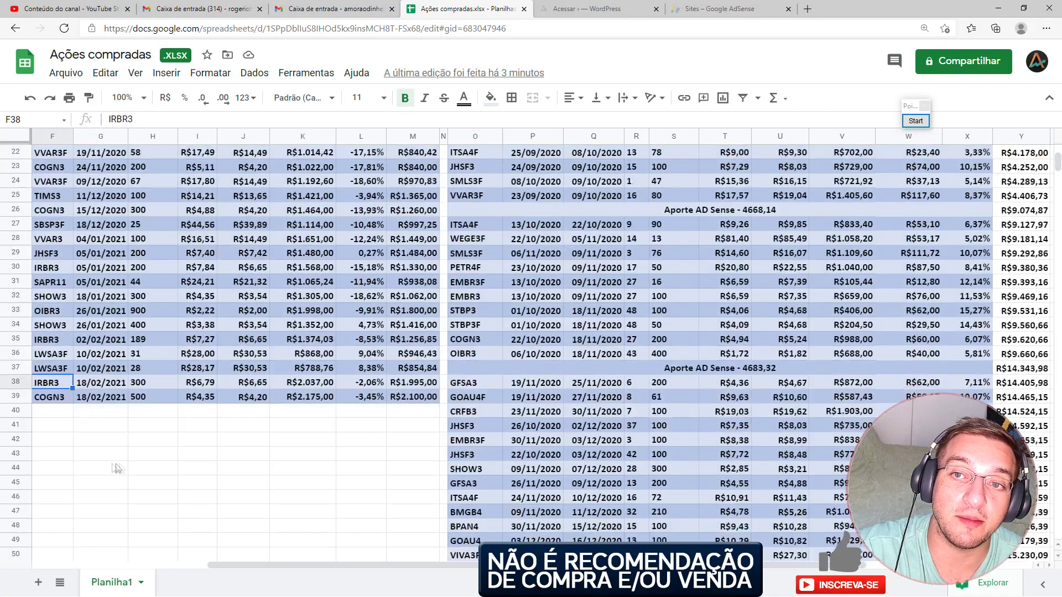
pyautogui.click(60, 399)
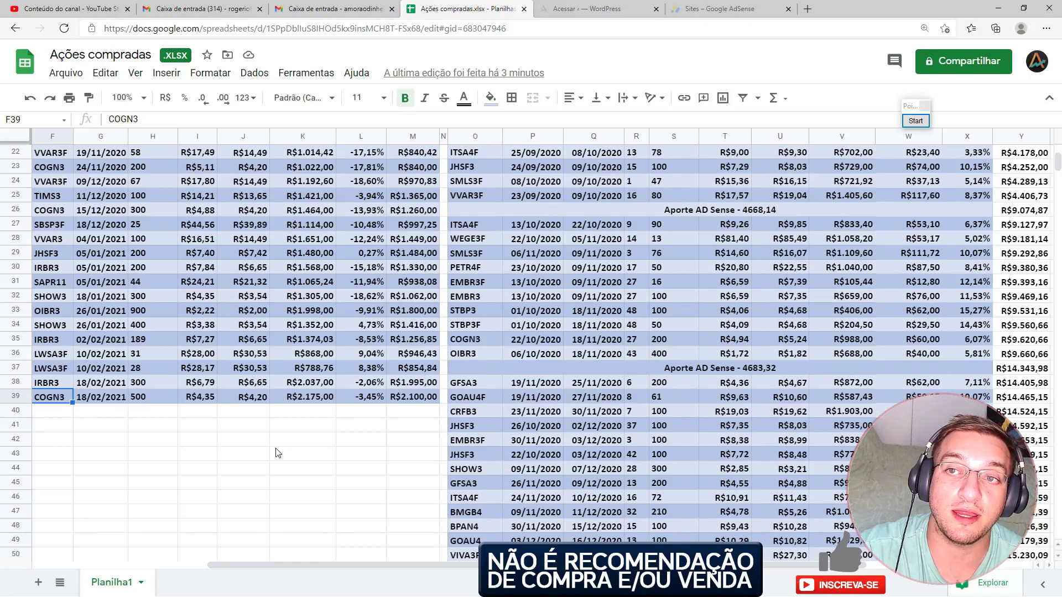
pyautogui.scroll(5, 276, 446)
pyautogui.scroll(-3, 270, 440)
pyautogui.scroll(3, 270, 440)
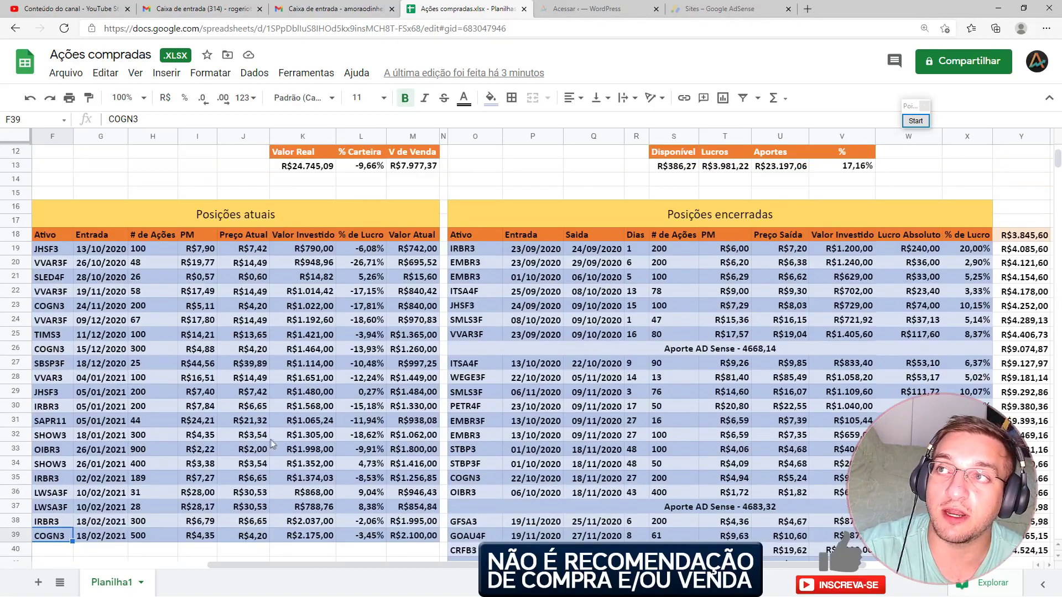
# - Inspect the formula of the Disponível amount in the summary and compare it with the current positions
pyautogui.click(667, 168)
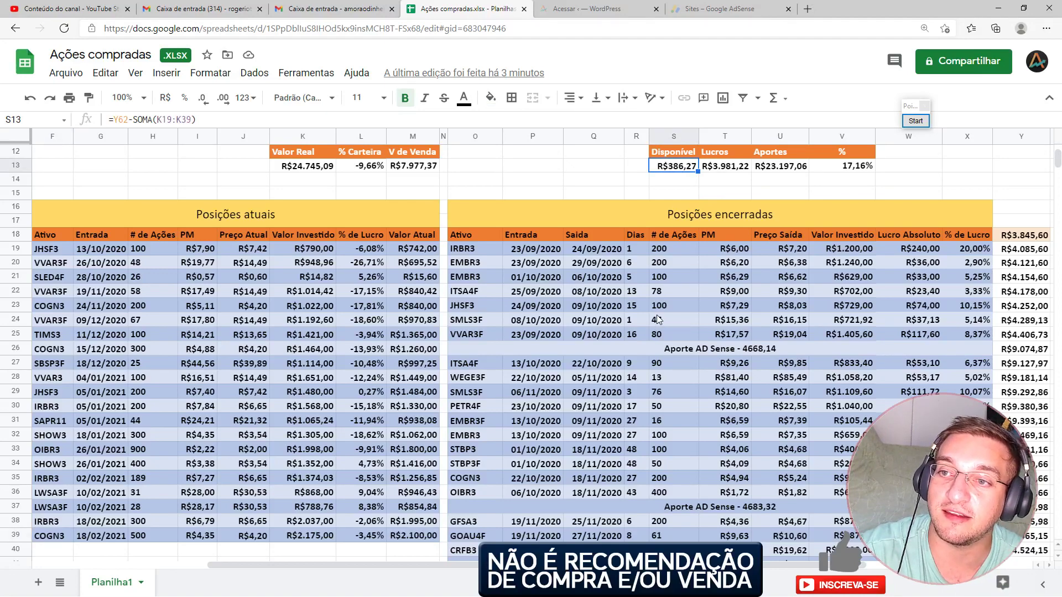
pyautogui.scroll(-5, 370, 438)
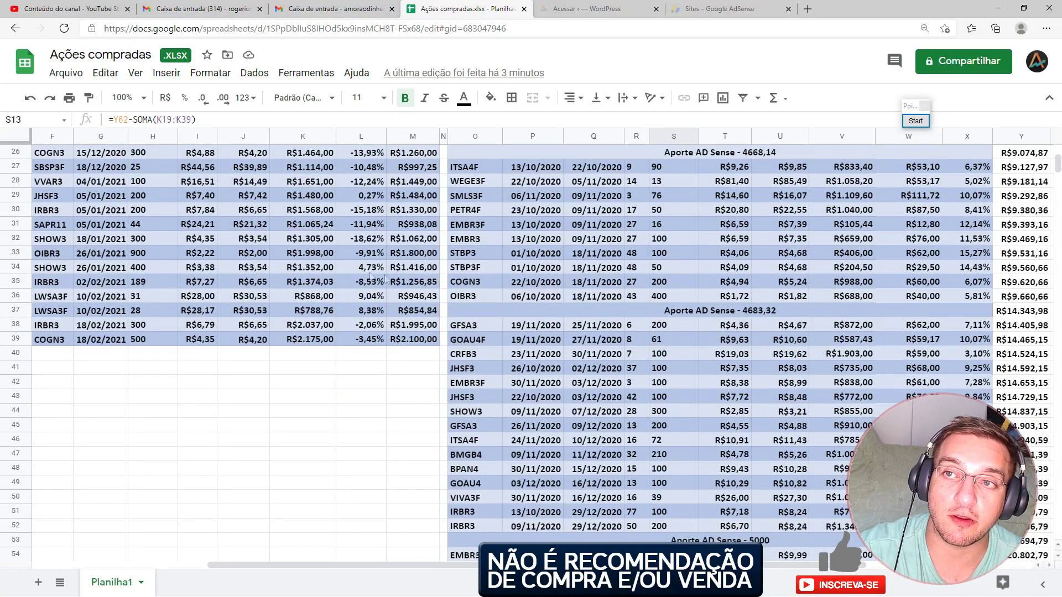
pyautogui.scroll(5, 336, 341)
pyautogui.scroll(-1, 337, 340)
pyautogui.scroll(1, 336, 340)
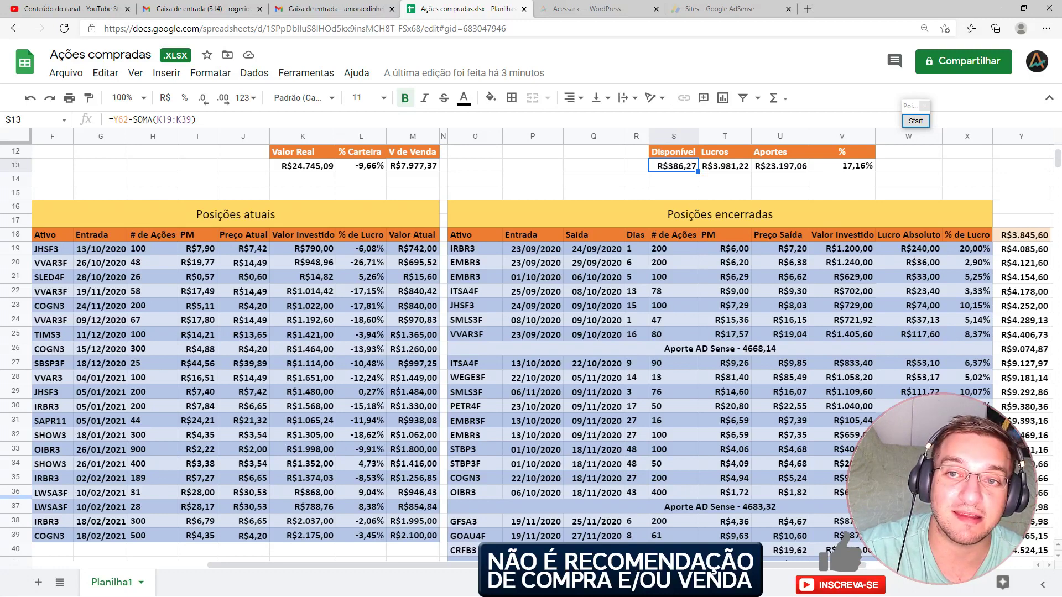
# - Switch to the trading platform and examine the recent peaks near the 6,82 line on the IRBR3 15-minute chart
pyautogui.hotkey('alt', 'Tab')
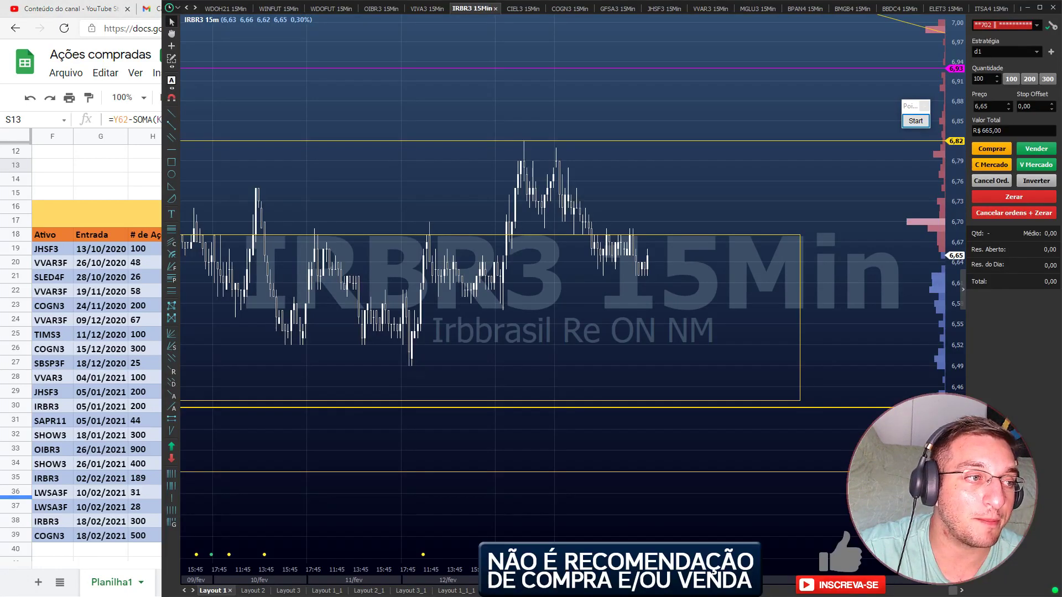
pyautogui.hotkey('alt', 'Tab')
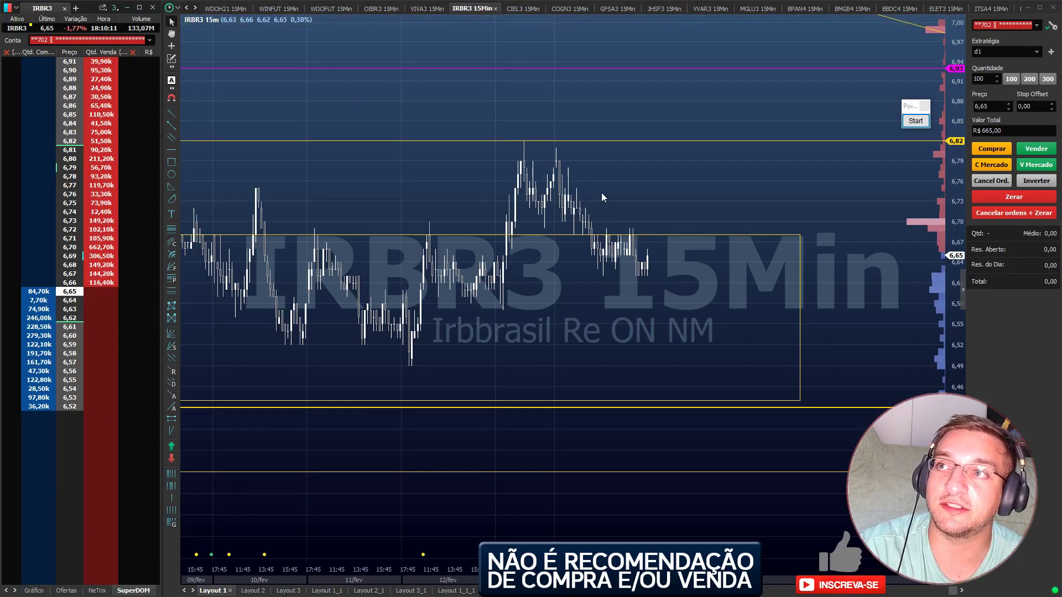
pyautogui.scroll(3, 606, 189)
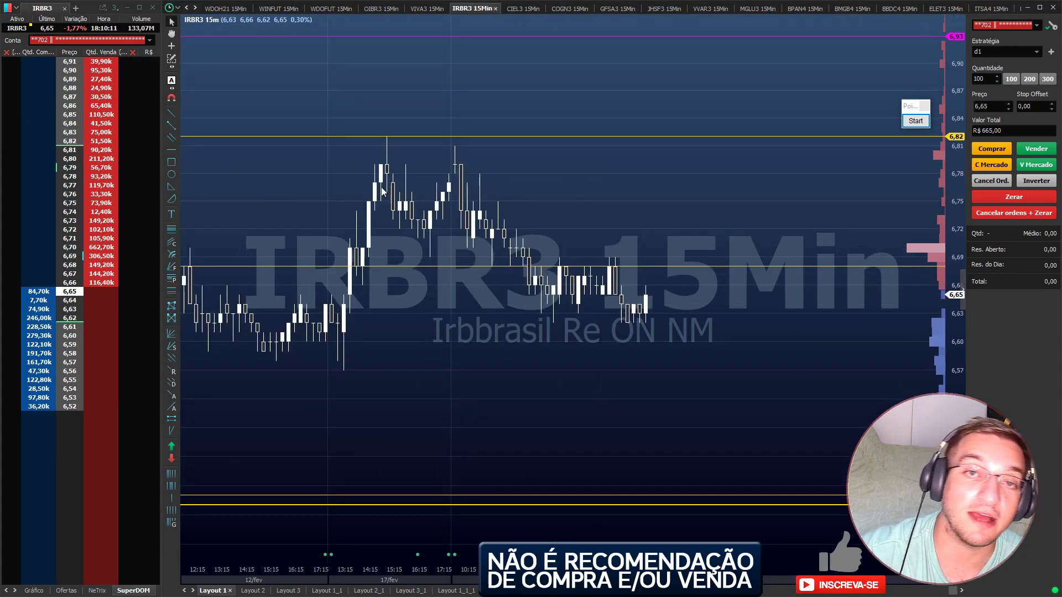
pyautogui.moveTo(381, 192)
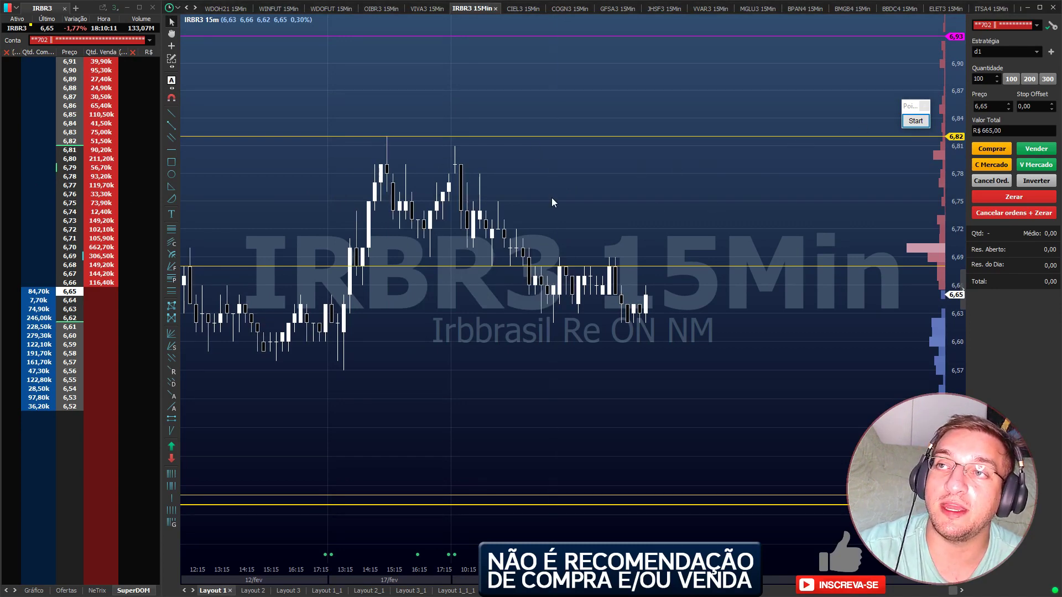
pyautogui.scroll(-4, 553, 200)
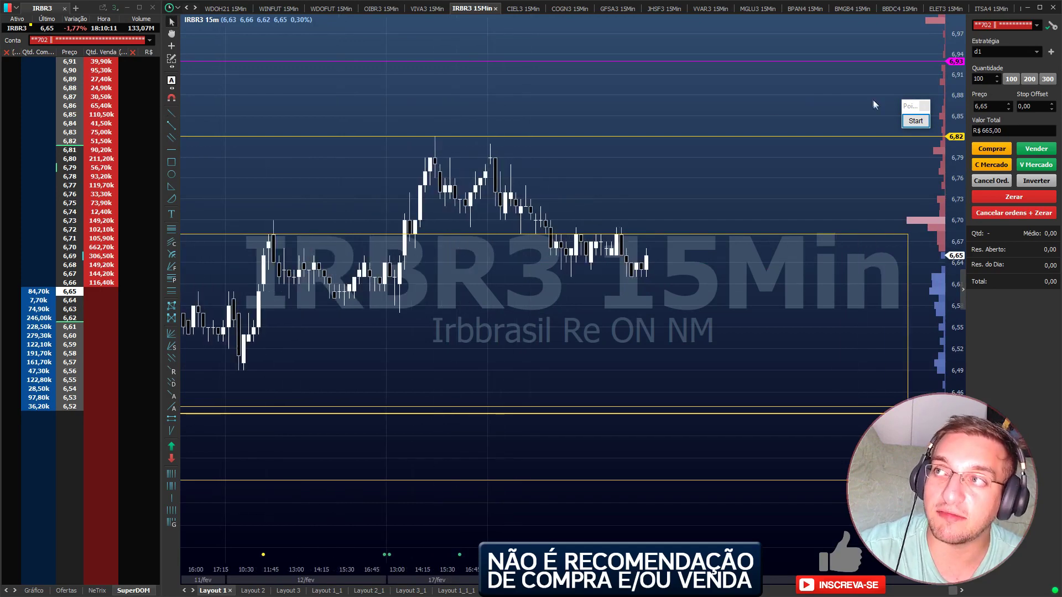
# - Start screen annotation and mark the recent price zone around the yellow line below 6,70 in red, plus a falling line over the earlier candles
pyautogui.click(915, 121)
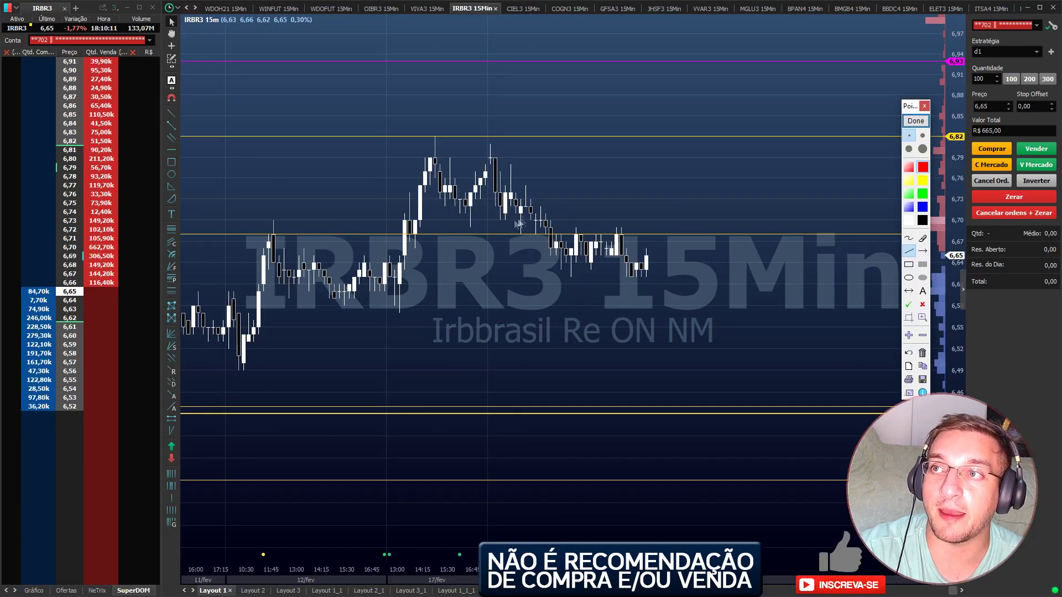
pyautogui.moveTo(491, 226)
pyautogui.mouseDown()
pyautogui.moveTo(670, 219)
pyautogui.moveTo(663, 242)
pyautogui.moveTo(512, 243)
pyautogui.moveTo(500, 222)
pyautogui.mouseUp()
pyautogui.moveTo(281, 184); pyautogui.dragTo(353, 228)
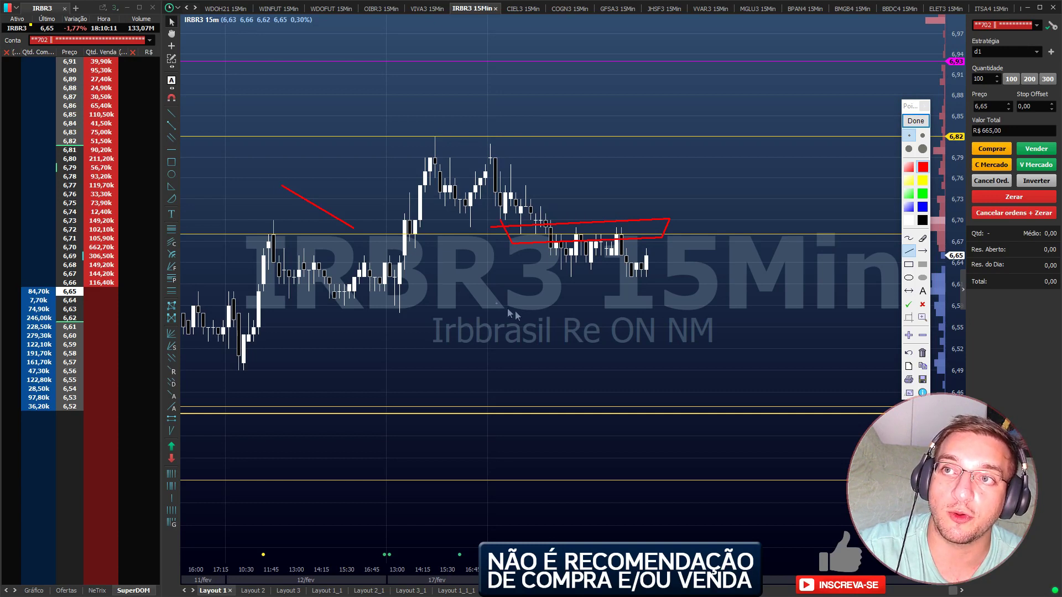
# - Draw a red arrow rising from the second peak past the 6,82 line towards 6,93, and finish annotating
pyautogui.moveTo(908, 106); pyautogui.dragTo(998, 84)
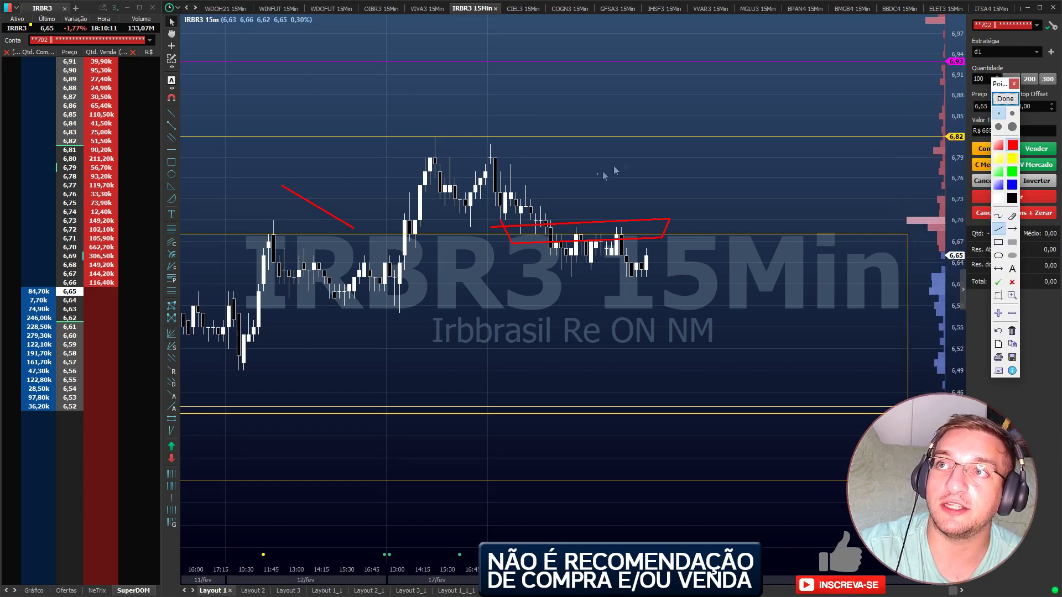
pyautogui.moveTo(465, 153)
pyautogui.mouseDown()
pyautogui.moveTo(487, 156)
pyautogui.moveTo(502, 136)
pyautogui.moveTo(515, 75)
pyautogui.mouseUp()
pyautogui.moveTo(514, 75); pyautogui.dragTo(518, 88)
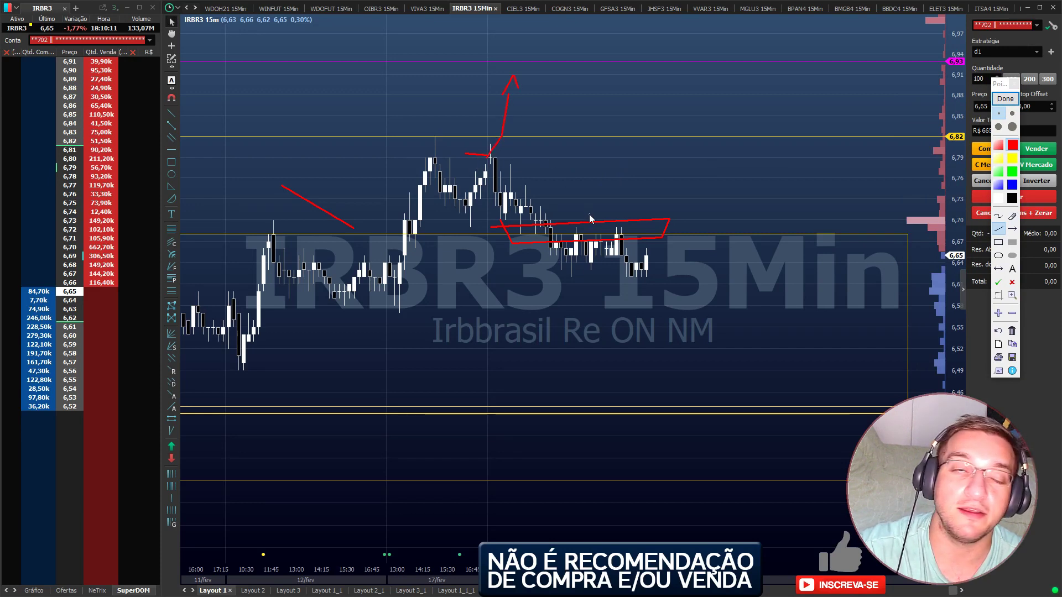
pyautogui.click(1005, 98)
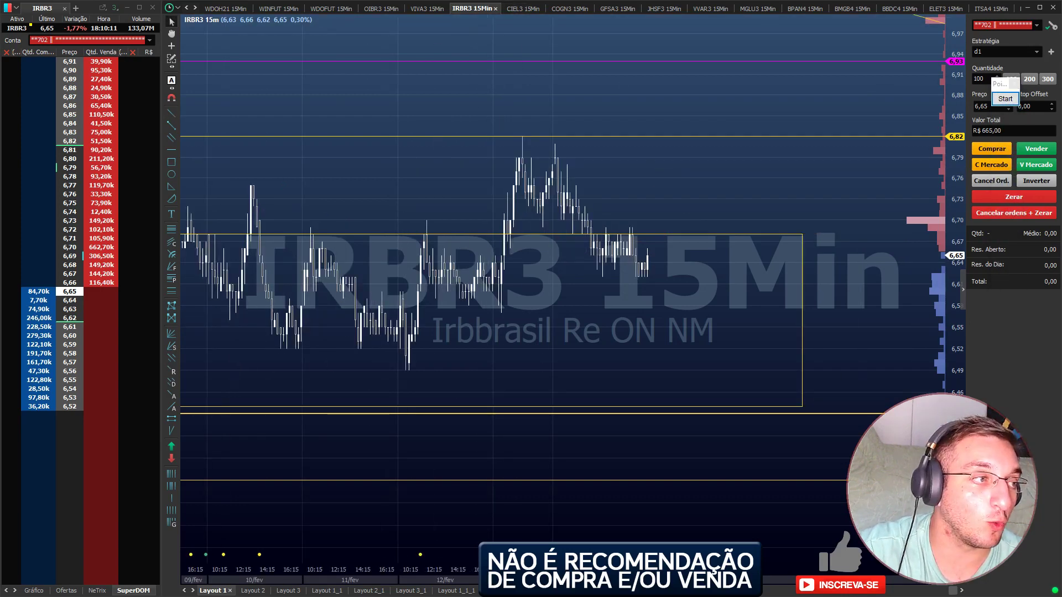
# - Switch to the spreadsheet and compare the PM average prices of the three current IRBR3 positions
pyautogui.hotkey('alt', 'Tab')
pyautogui.scroll(-1, 357, 397)
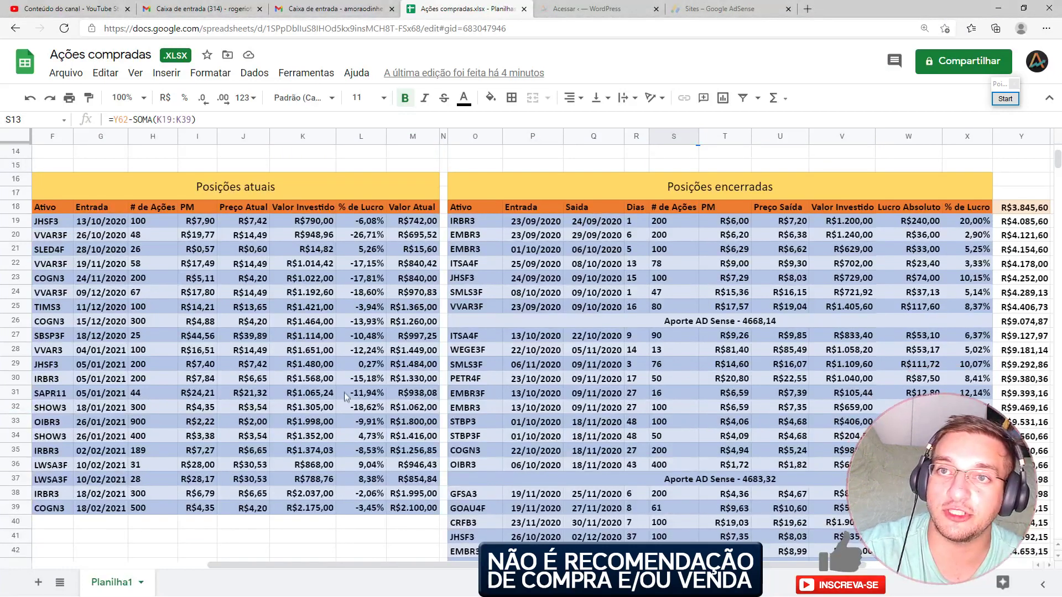
pyautogui.click(203, 380)
pyautogui.click(200, 450)
pyautogui.scroll(-2, 201, 450)
pyautogui.click(202, 425)
pyautogui.scroll(1, 246, 465)
pyautogui.scroll(2, 246, 464)
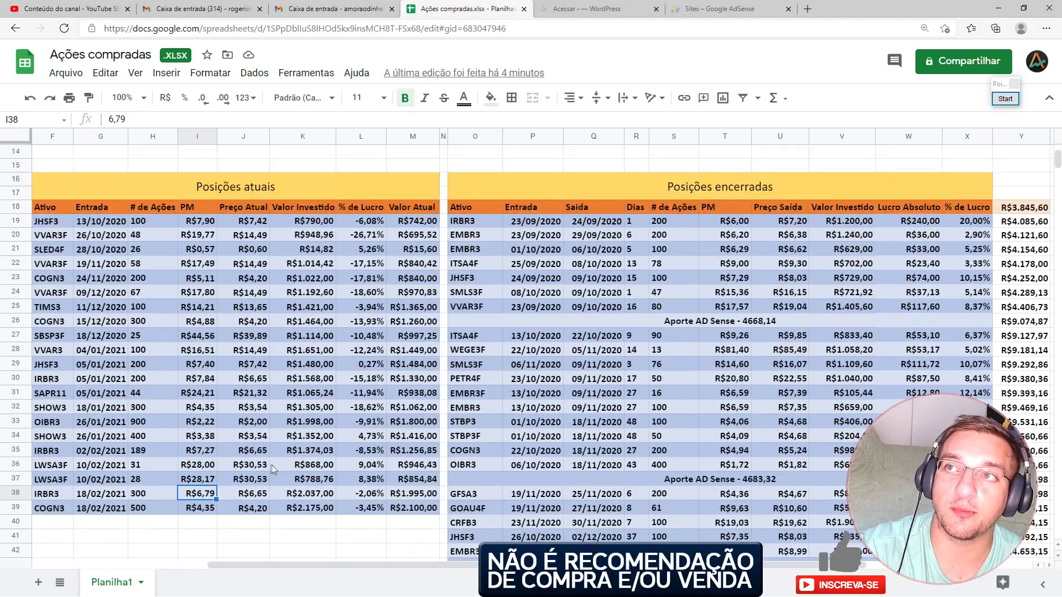
pyautogui.scroll(1, 270, 464)
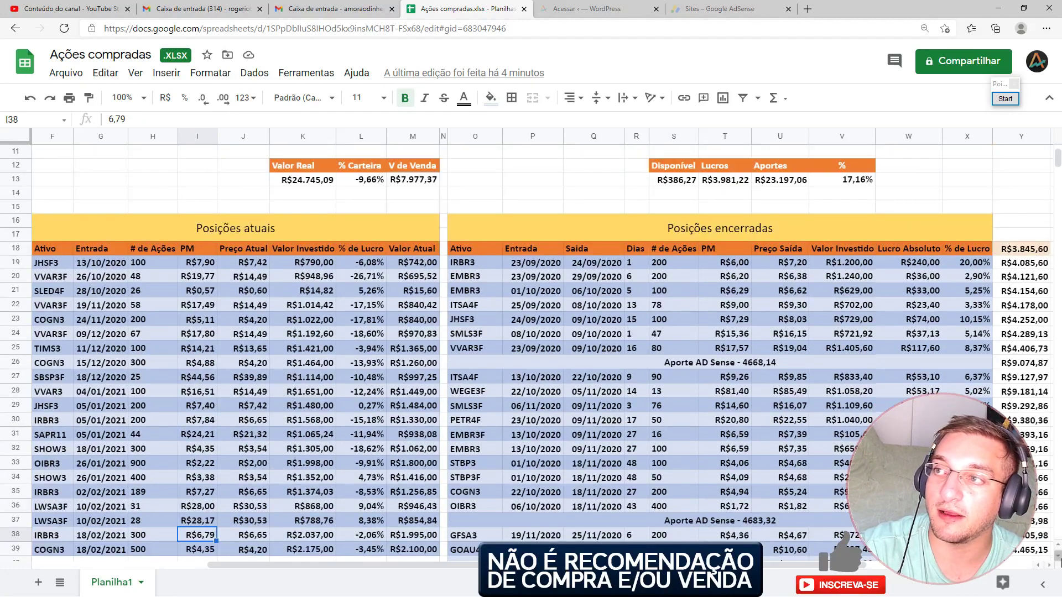
pyautogui.scroll(-1, 599, 395)
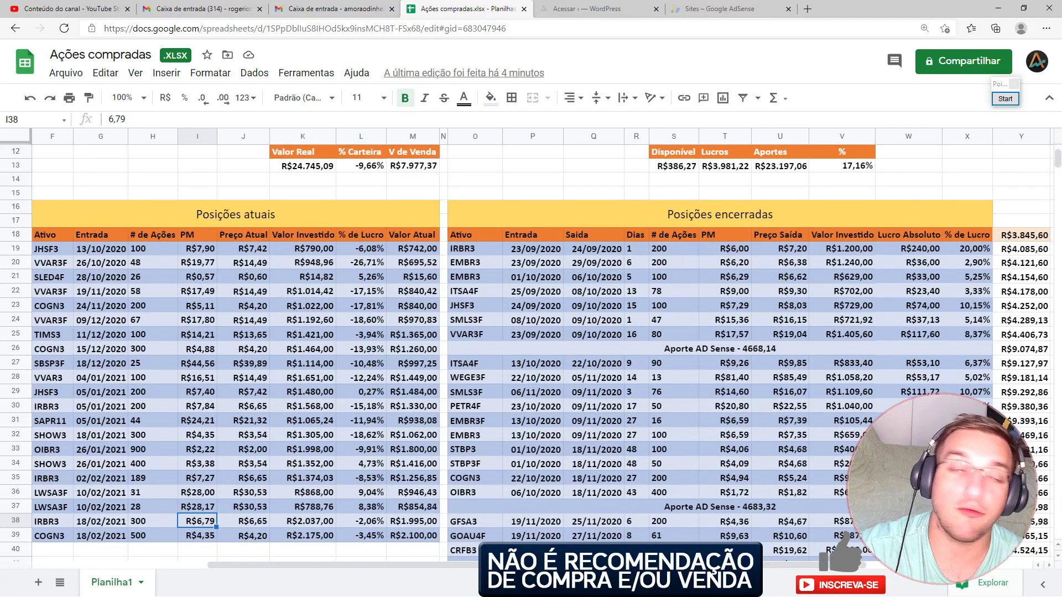
# - Switch to the trading platform and open the COGN3 15-minute chart
pyautogui.hotkey('alt', 'Tab')
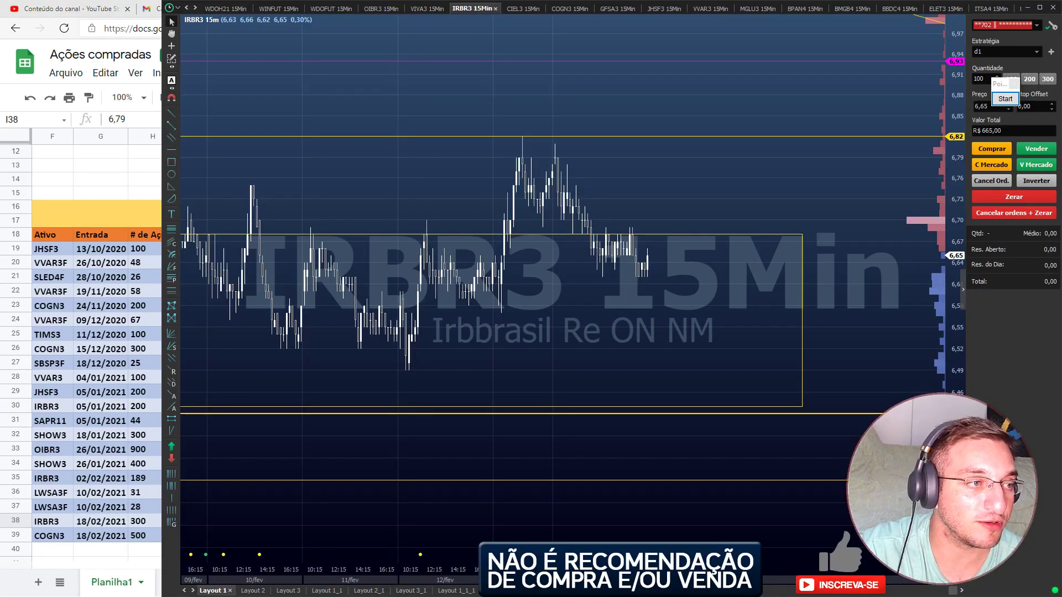
pyautogui.click(564, 8)
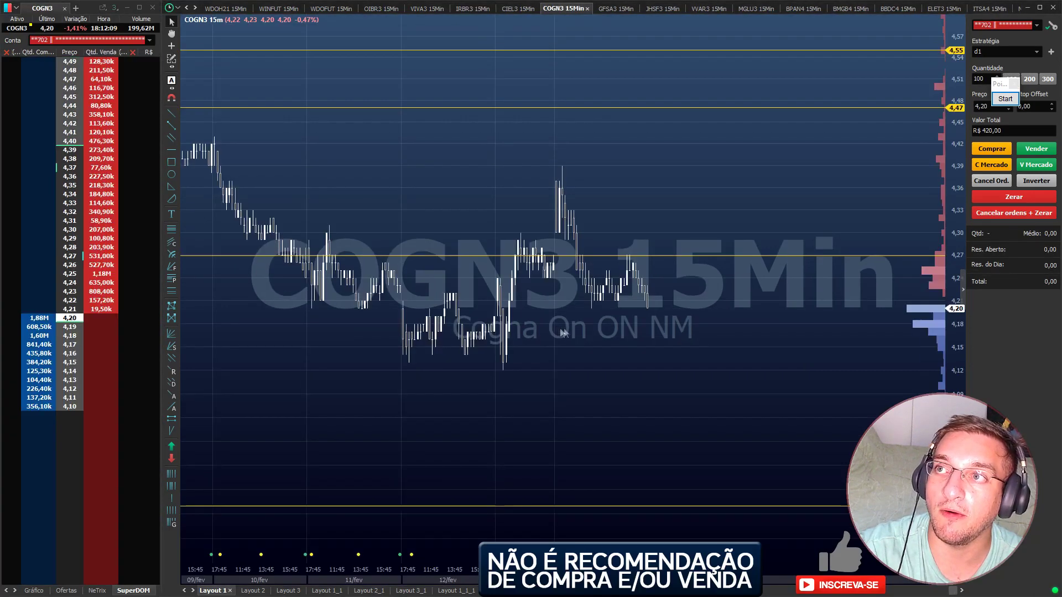
# - Start screen annotation over the COGN3 chart and mark the order book prices around 4,35 to 4,37 in red
pyautogui.scroll(3, 616, 155)
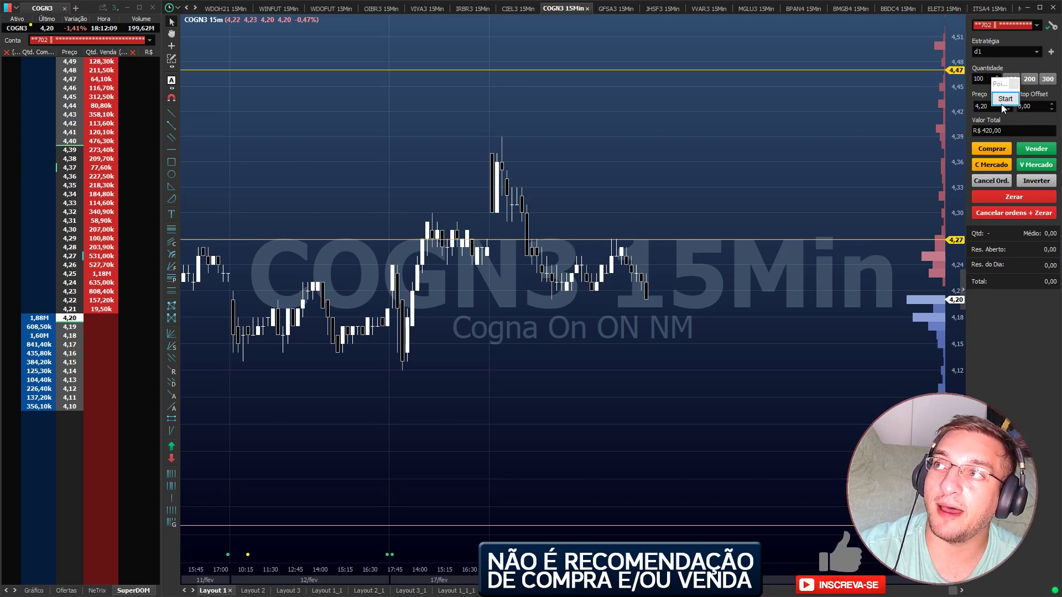
pyautogui.click(1004, 98)
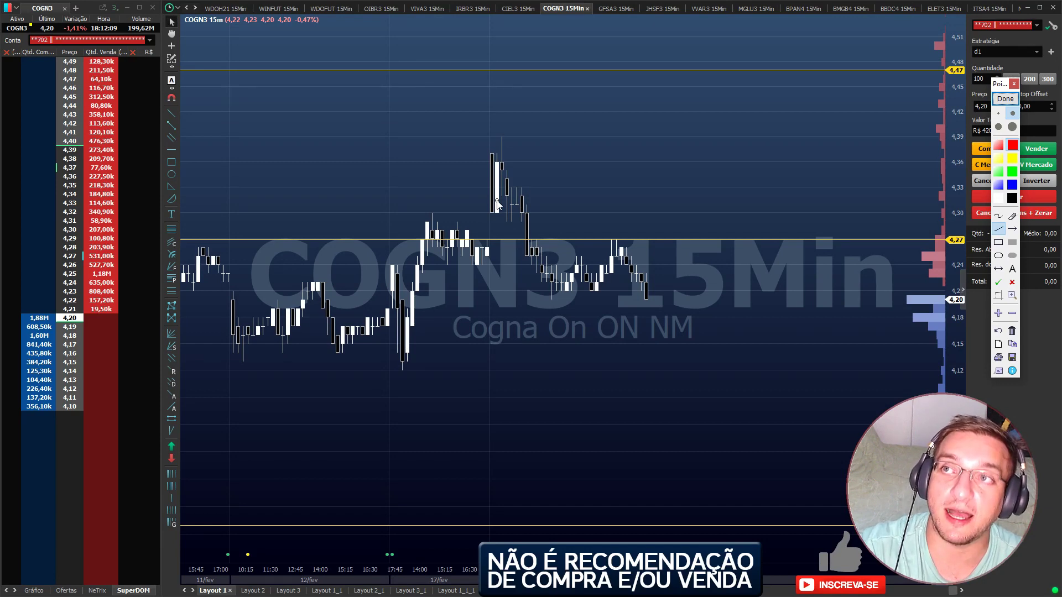
pyautogui.moveTo(27, 184); pyautogui.dragTo(45, 191)
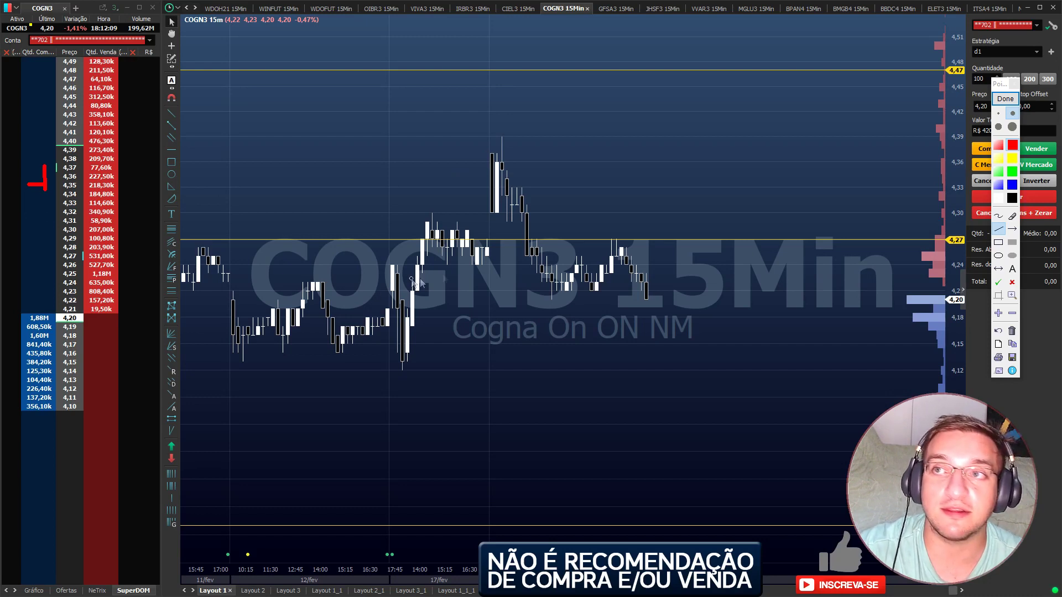
# - Draw a red line under the latest COGN3 lows near 4,20, add strokes beside the price scale, and finish annotating
pyautogui.moveTo(629, 313); pyautogui.dragTo(643, 302)
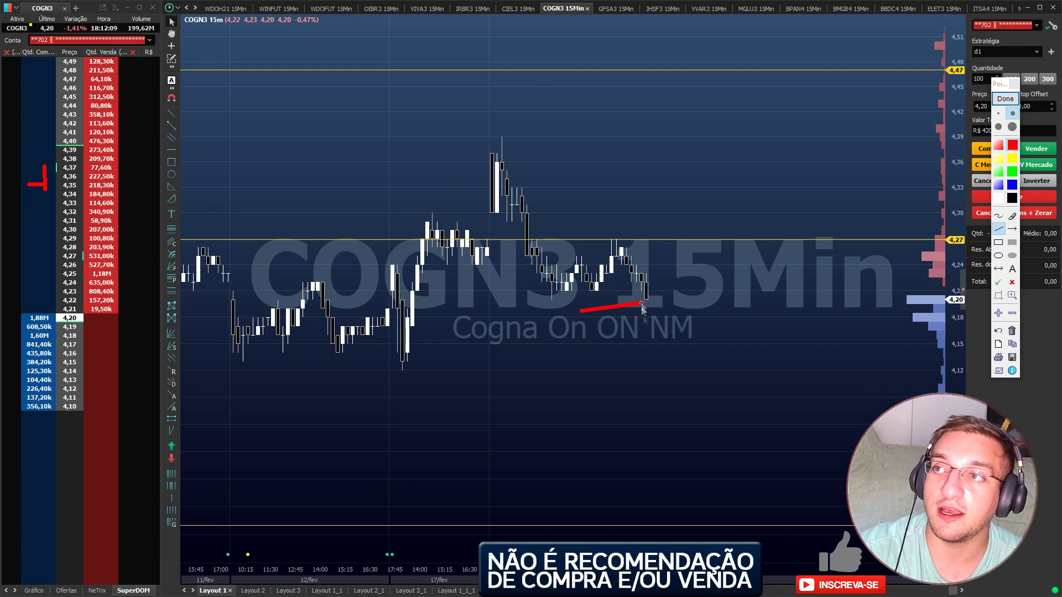
pyautogui.moveTo(890, 176); pyautogui.dragTo(973, 207)
pyautogui.moveTo(931, 295); pyautogui.dragTo(960, 288)
pyautogui.moveTo(909, 189)
pyautogui.mouseDown()
pyautogui.moveTo(901, 288)
pyautogui.moveTo(959, 285)
pyautogui.mouseUp()
pyautogui.moveTo(959, 285); pyautogui.dragTo(964, 195)
pyautogui.moveTo(904, 213); pyautogui.dragTo(967, 203)
pyautogui.click(875, 216)
pyautogui.click(1005, 100)
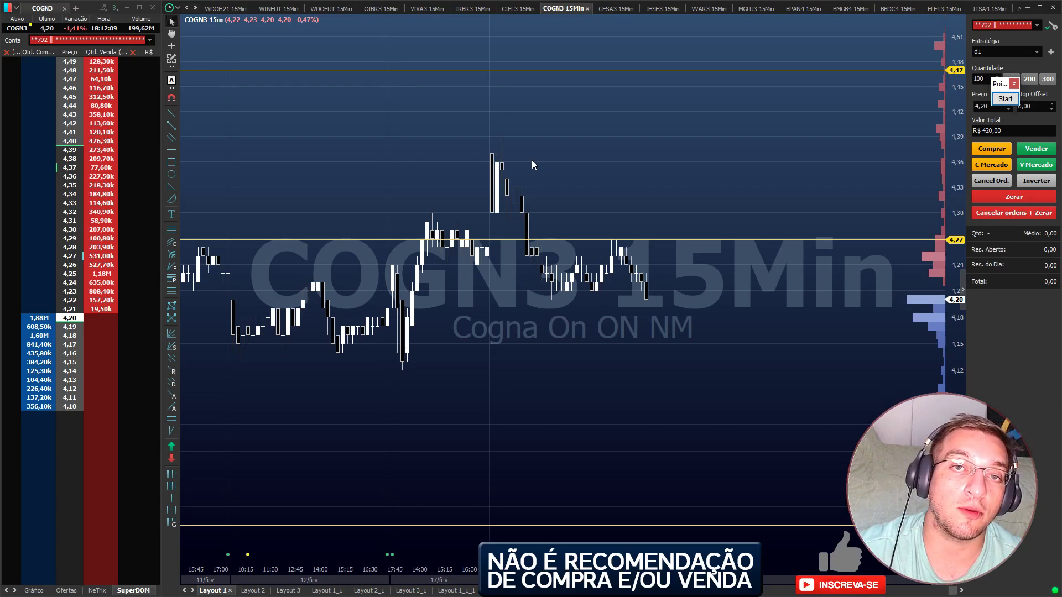
# - Annotate the wider COGN3 price history with four strokes pointing towards the most recent candles, and finish annotating
pyautogui.scroll(-3, 420, 191)
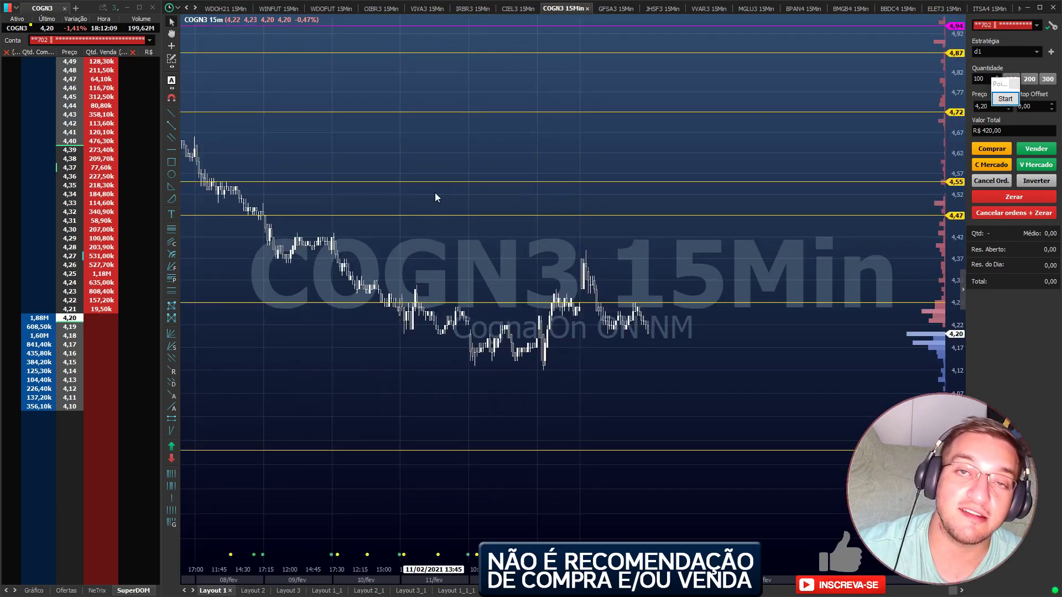
pyautogui.click(1005, 98)
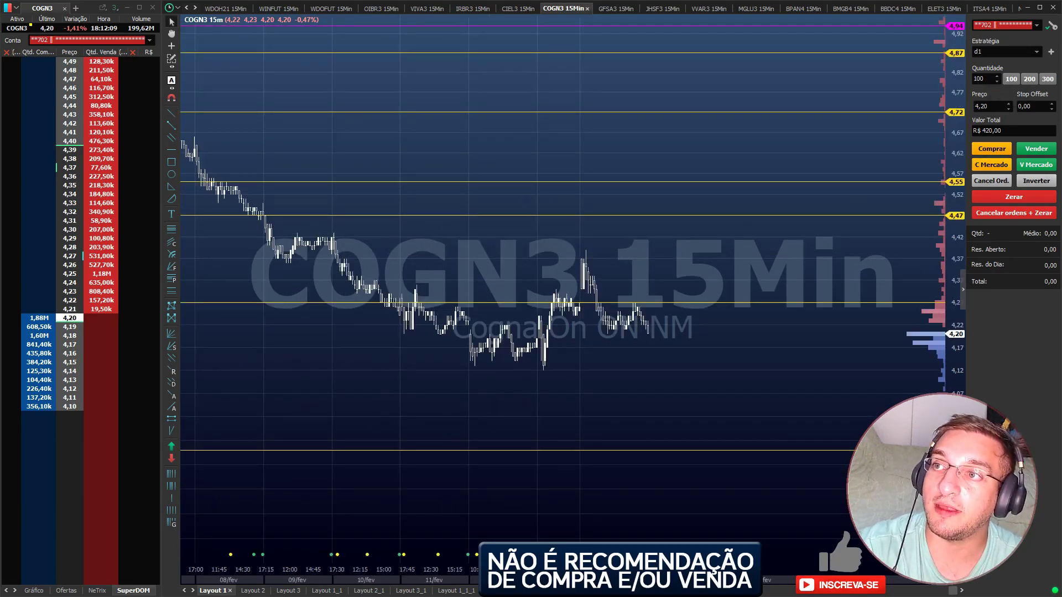
pyautogui.moveTo(475, 251); pyautogui.dragTo(523, 282)
pyautogui.moveTo(711, 425); pyautogui.dragTo(606, 364)
pyautogui.moveTo(484, 410); pyautogui.dragTo(539, 375)
pyautogui.moveTo(748, 228); pyautogui.dragTo(635, 279)
pyautogui.click(1004, 99)
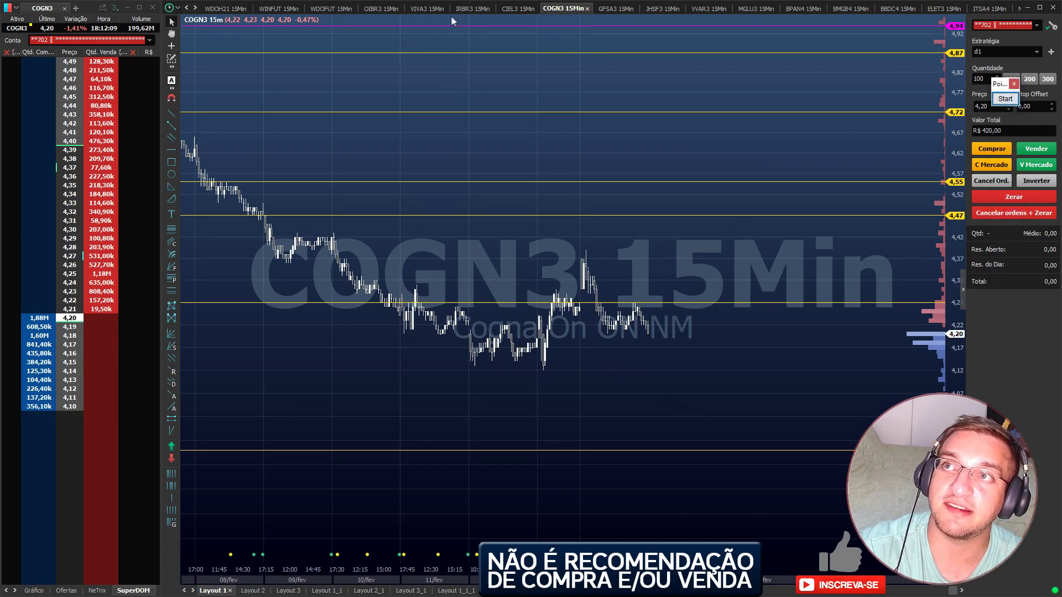
# - Look at the IRBR3 15-minute chart and switch to the spreadsheet to review the current and closed positions
pyautogui.click(464, 9)
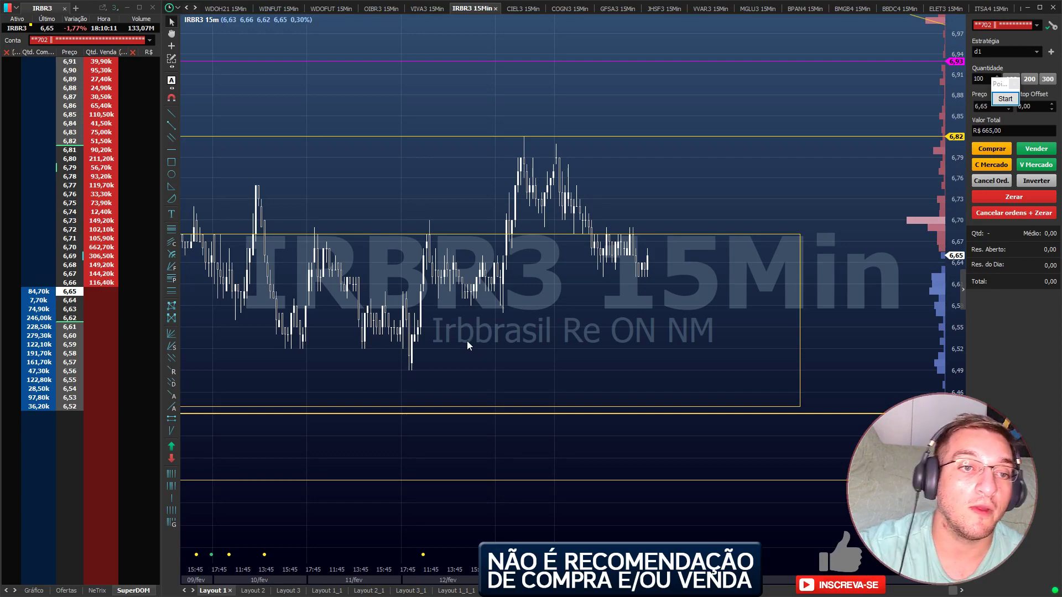
pyautogui.hotkey('alt', 'Tab')
pyautogui.scroll(-3, 170, 426)
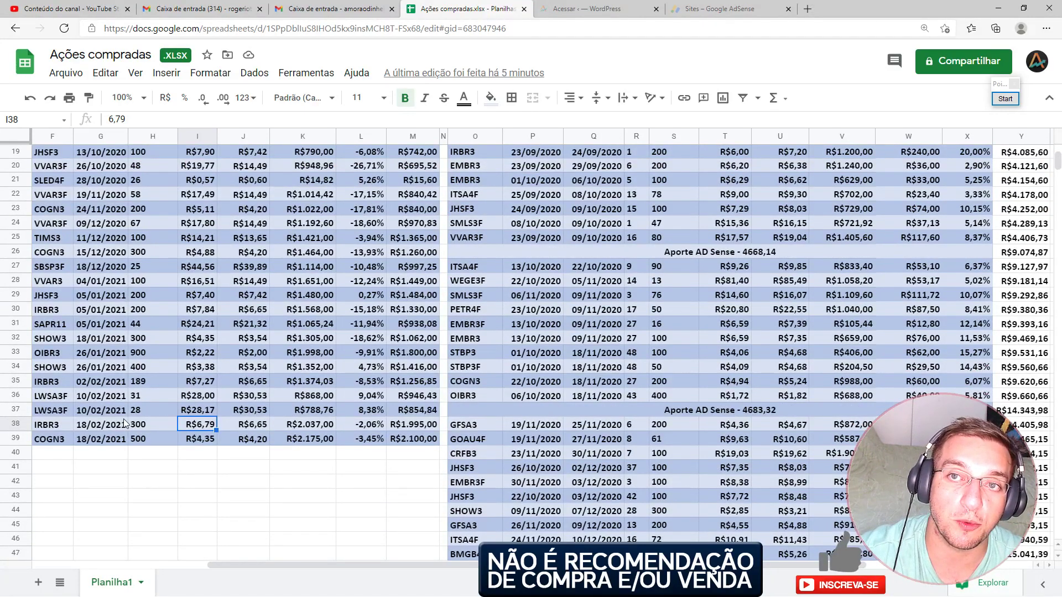
pyautogui.scroll(3, 81, 400)
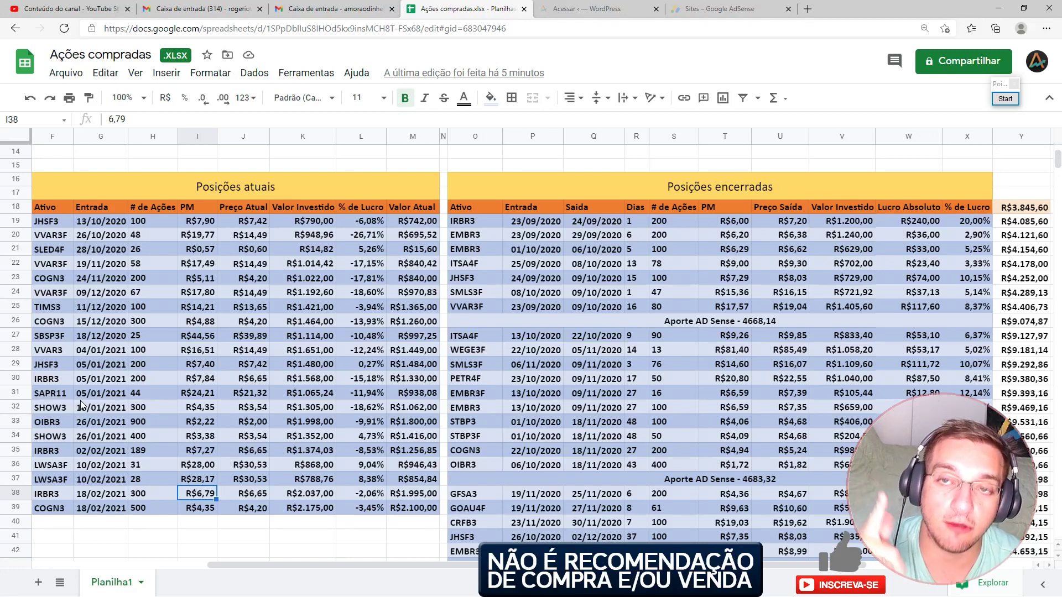
pyautogui.scroll(1, 377, 399)
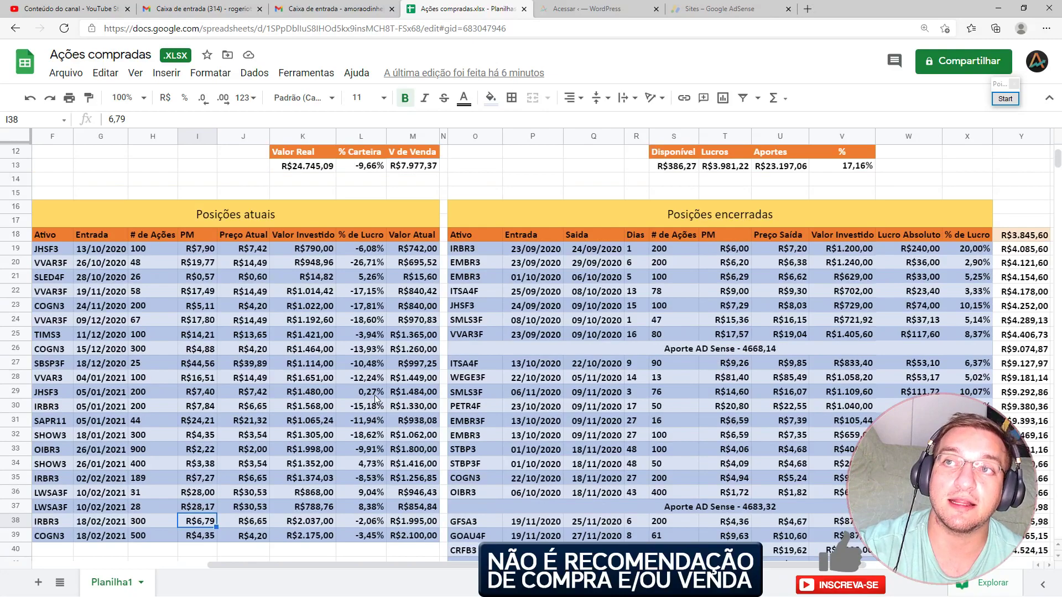
pyautogui.scroll(-2, 418, 393)
pyautogui.scroll(-8, 420, 388)
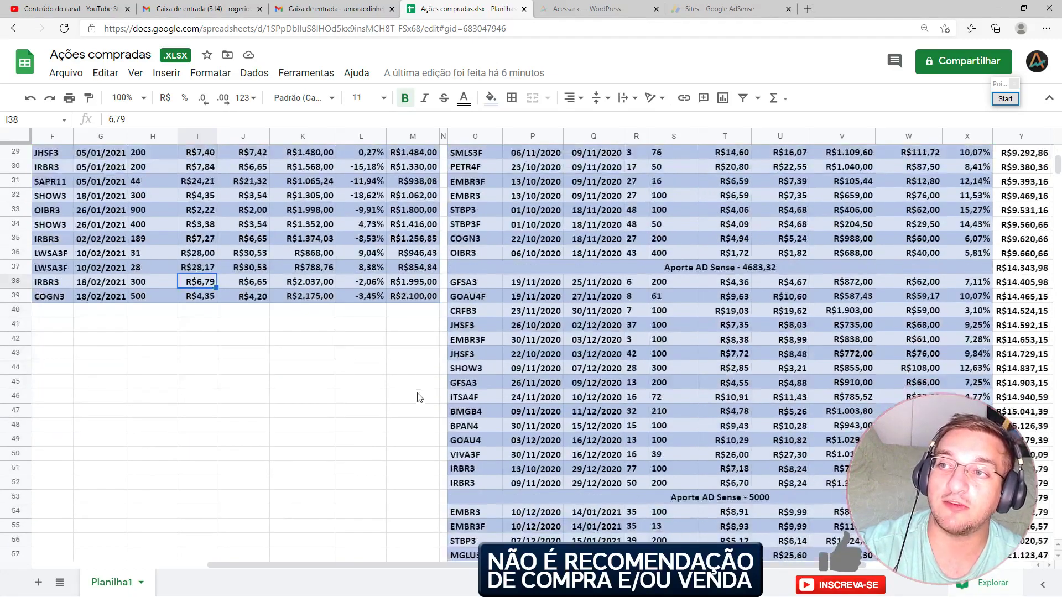
pyautogui.scroll(10, 771, 395)
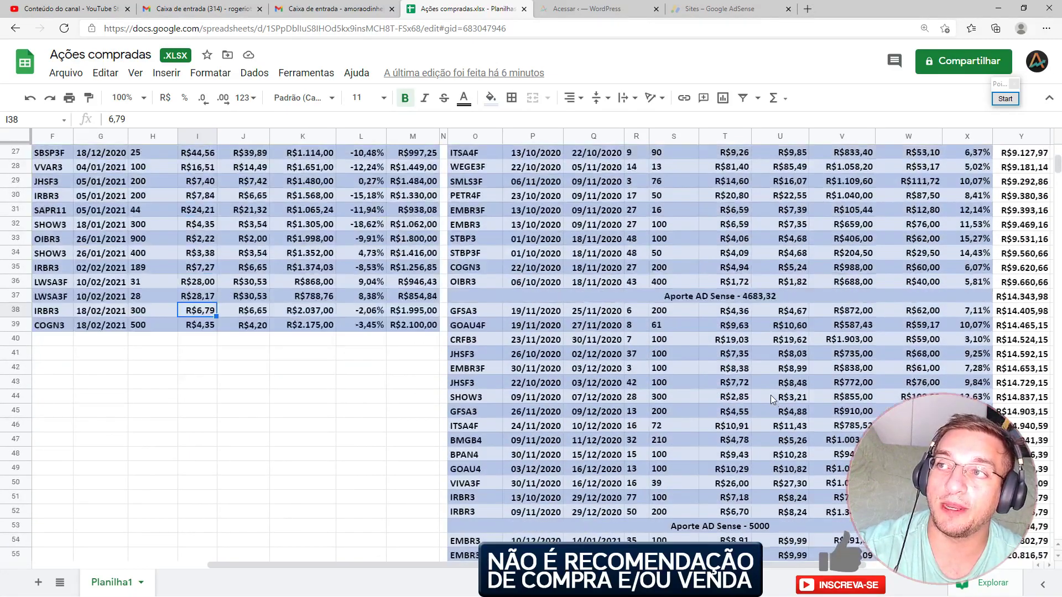